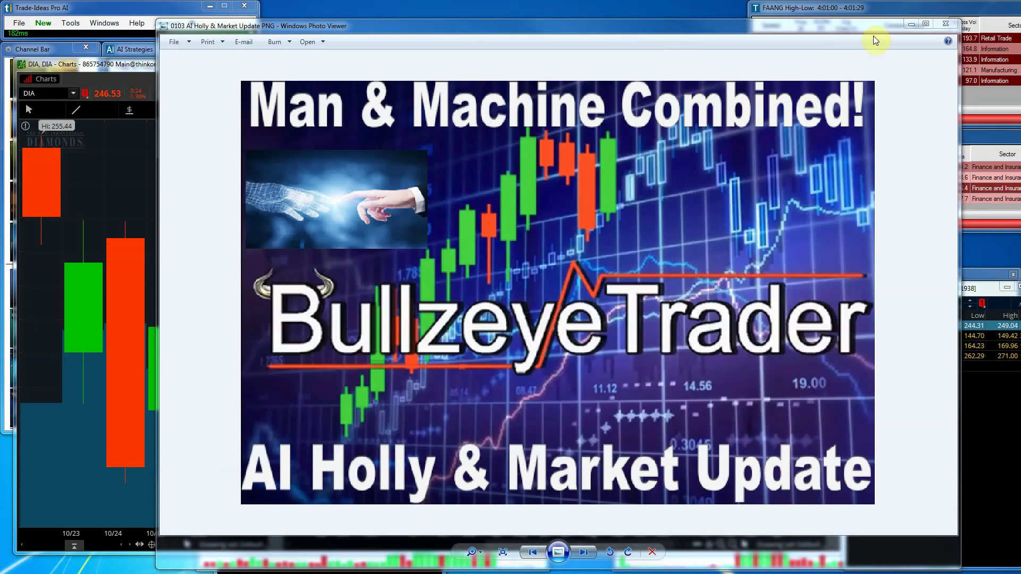
Minimize the title image and review the DIA, IWM, QQQ and SPY charts in turn, rescaling the QQQ price axis
{"action": "left_click", "coordinate": [912, 25]}
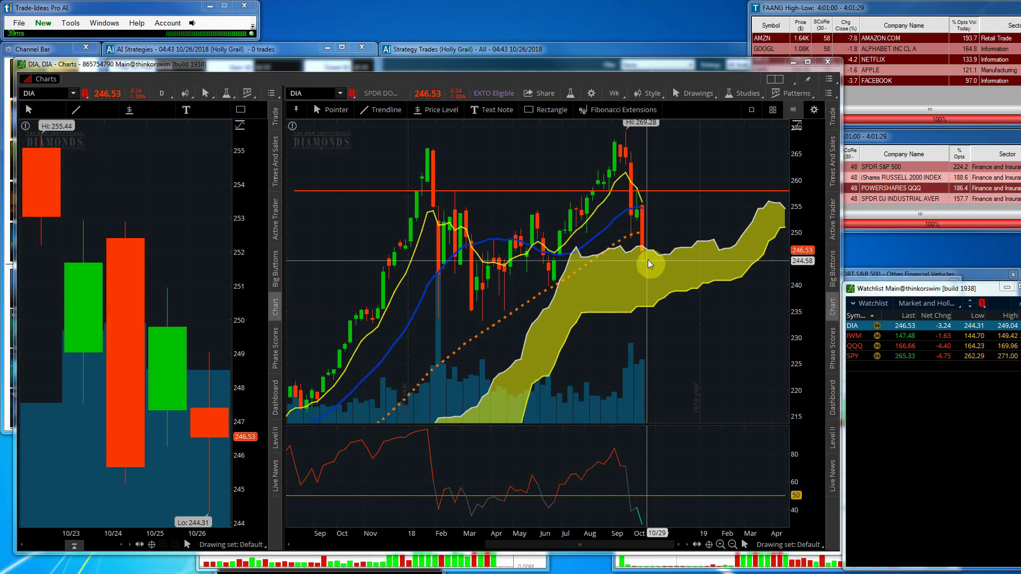
{"action": "left_click", "coordinate": [863, 336]}
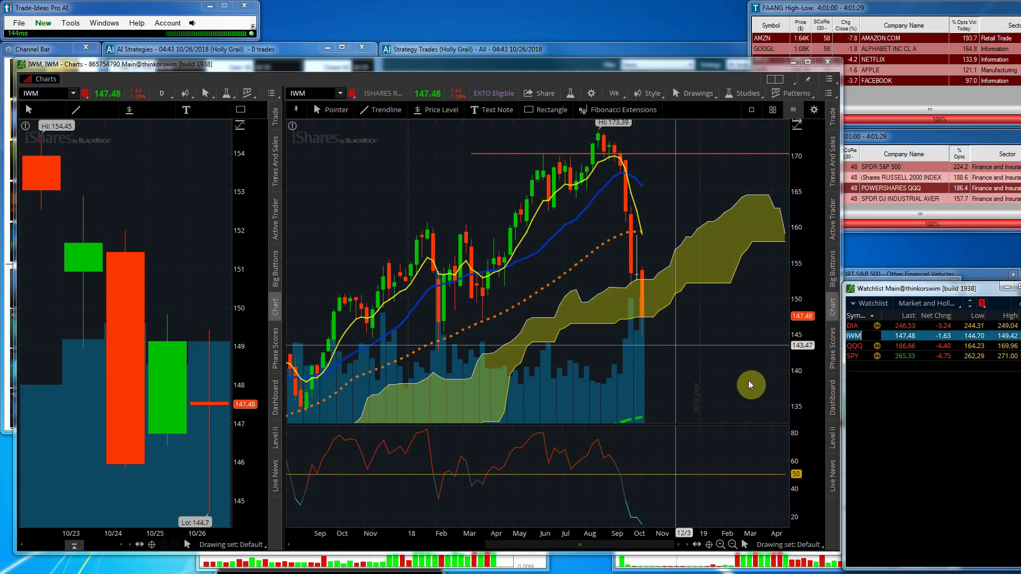
{"action": "left_click", "coordinate": [855, 347]}
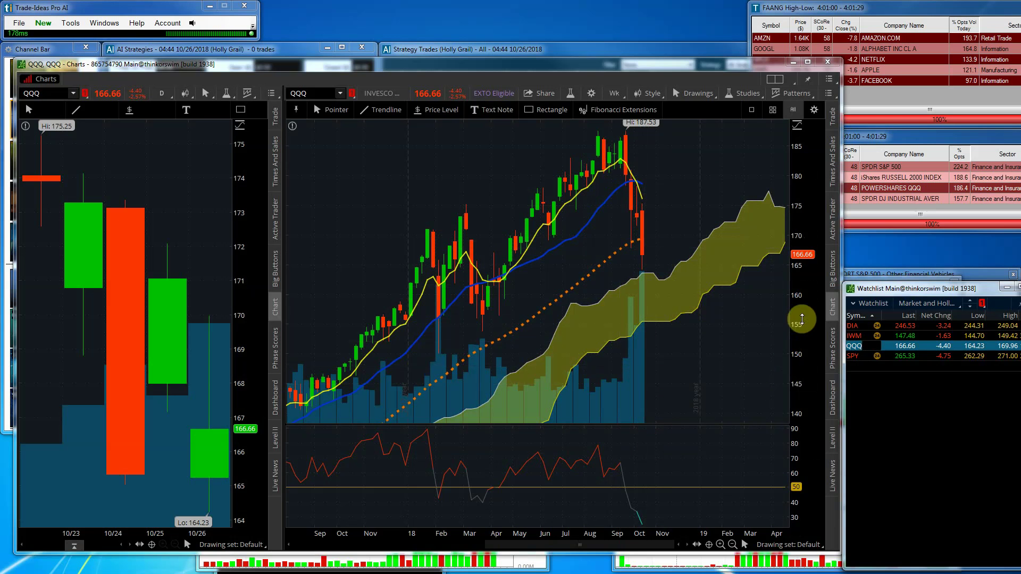
{"action": "left_click_drag", "start_coordinate": [803, 317], "coordinate": [802, 417]}
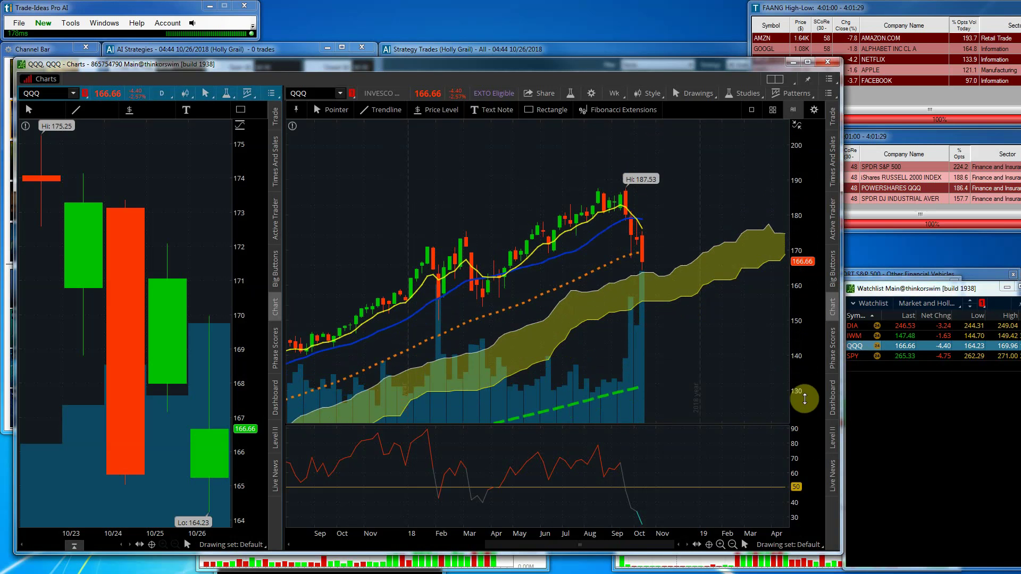
{"action": "left_click_drag", "start_coordinate": [803, 382], "coordinate": [797, 346]}
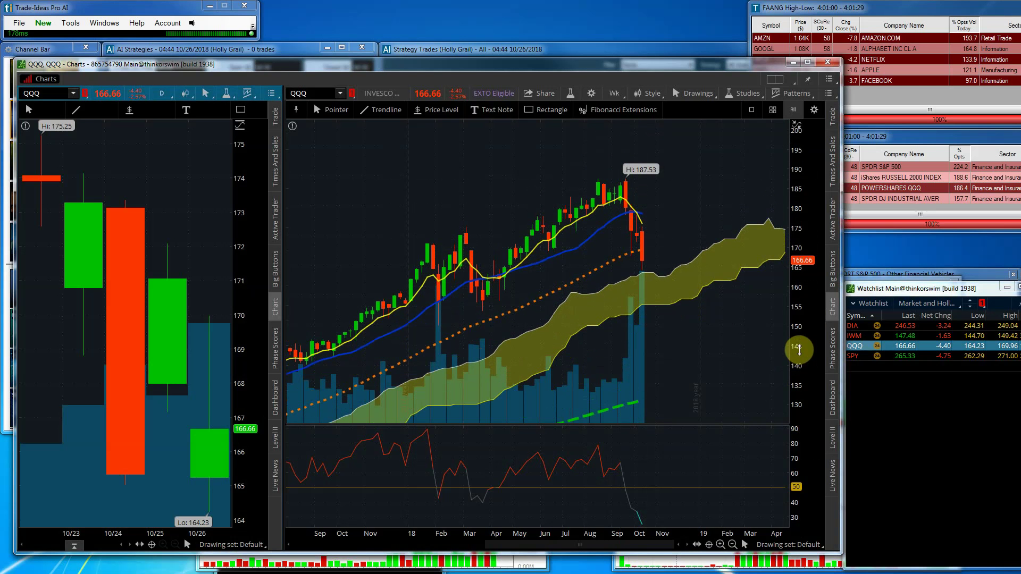
{"action": "left_click", "coordinate": [856, 356]}
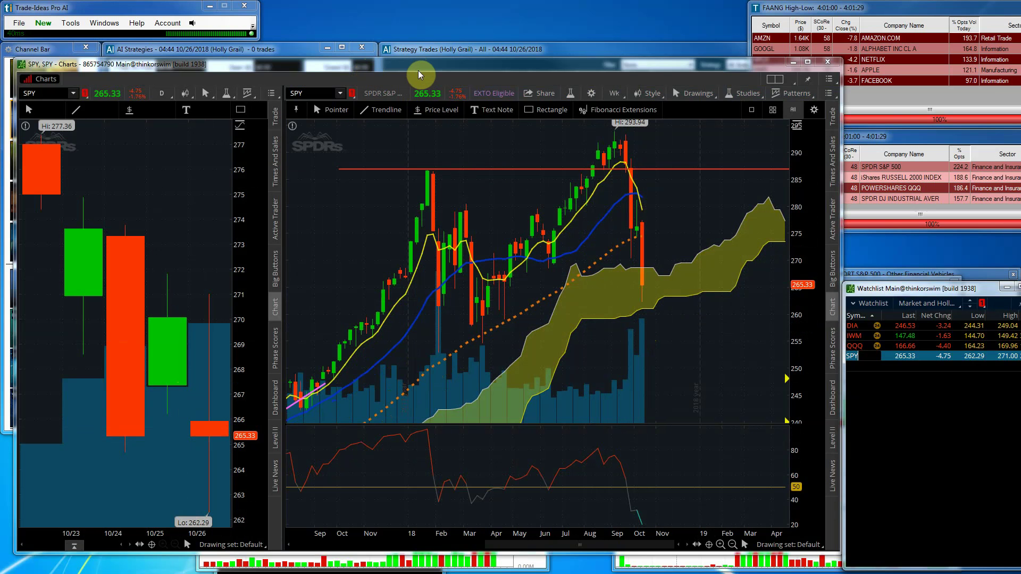
Clear the thinkorswim charts window away and show Risk Off profit in the Holly 2.0 and Holly Neo strategy windows
{"action": "left_click_drag", "start_coordinate": [417, 70], "coordinate": [251, 84]}
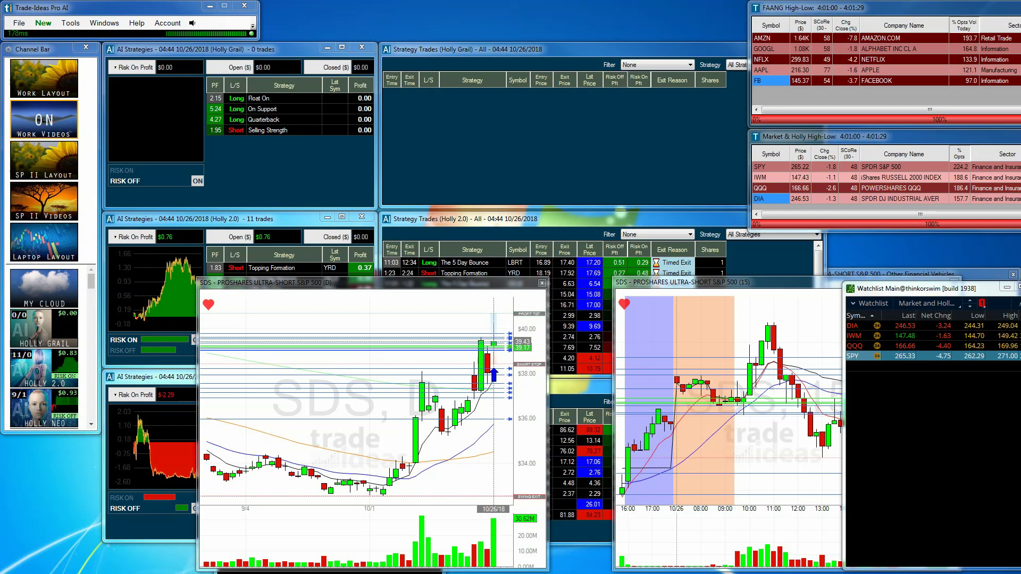
{"action": "left_click", "coordinate": [135, 68]}
{"action": "left_click", "coordinate": [134, 237]}
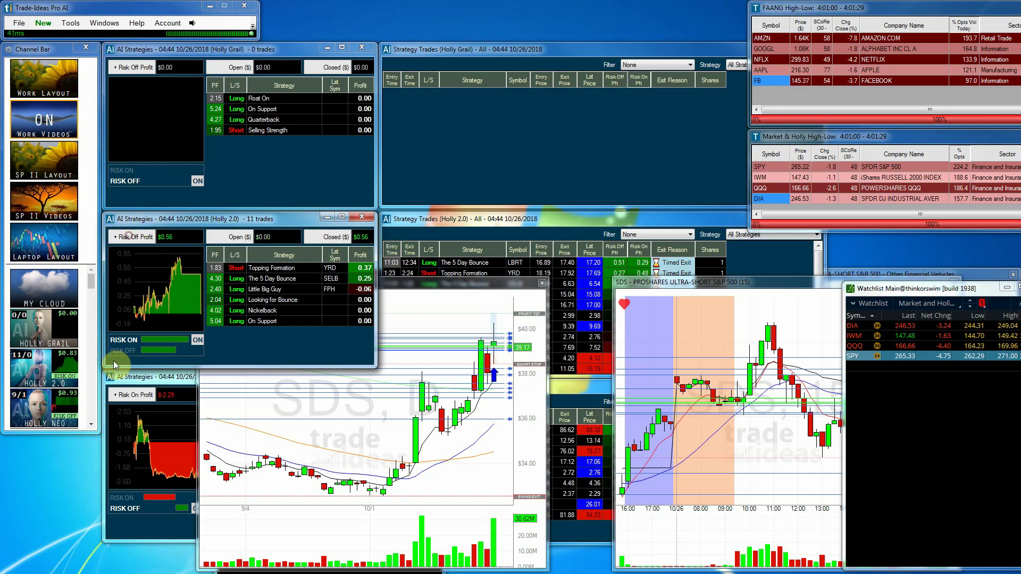
{"action": "left_click", "coordinate": [128, 395]}
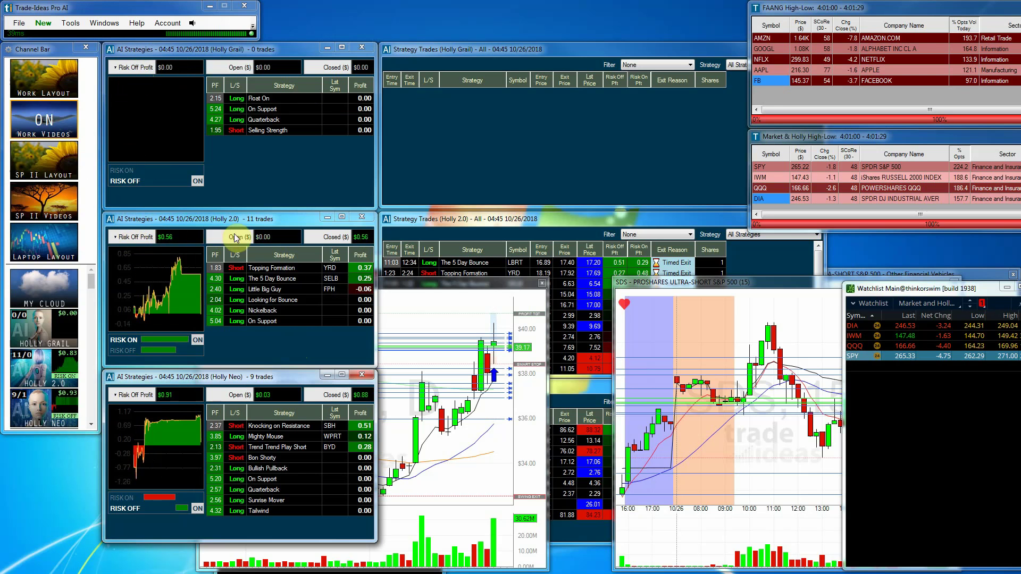
Switch Holly 2.0 to Risk On profit and bring up the daily and 15-minute charts of its LBRT trade
{"action": "left_click", "coordinate": [132, 241]}
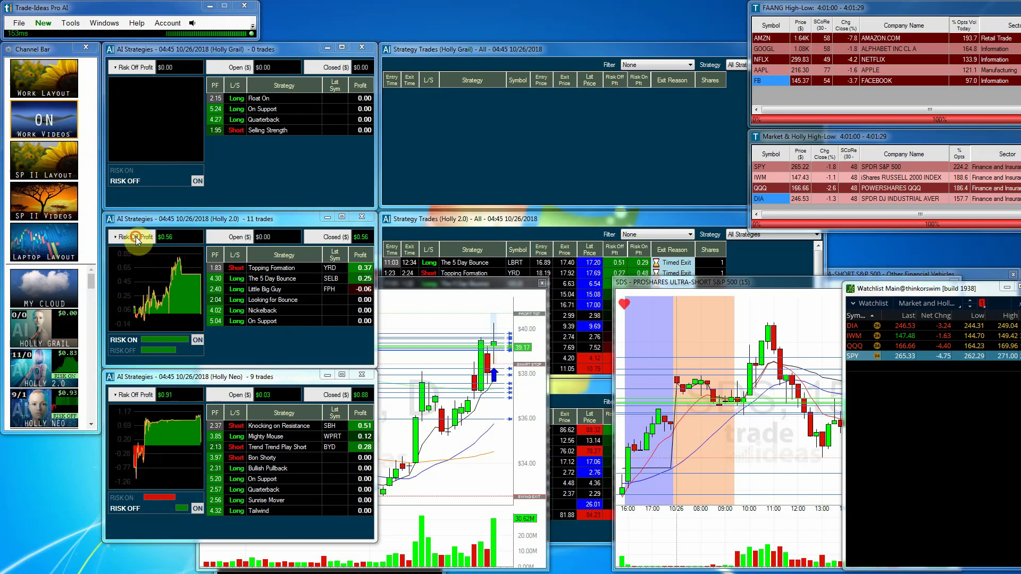
{"action": "left_click", "coordinate": [136, 238]}
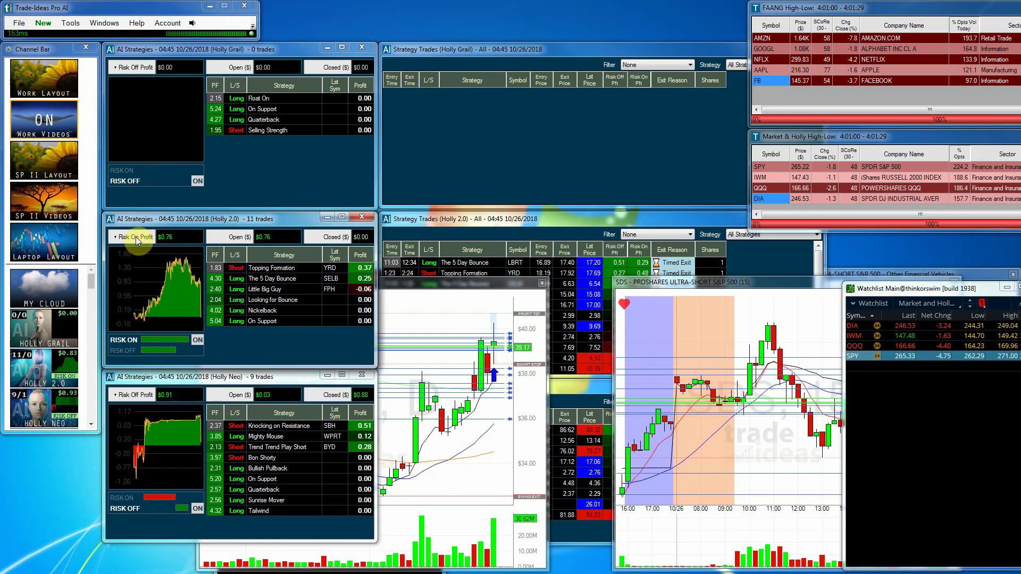
{"action": "left_click", "coordinate": [483, 230]}
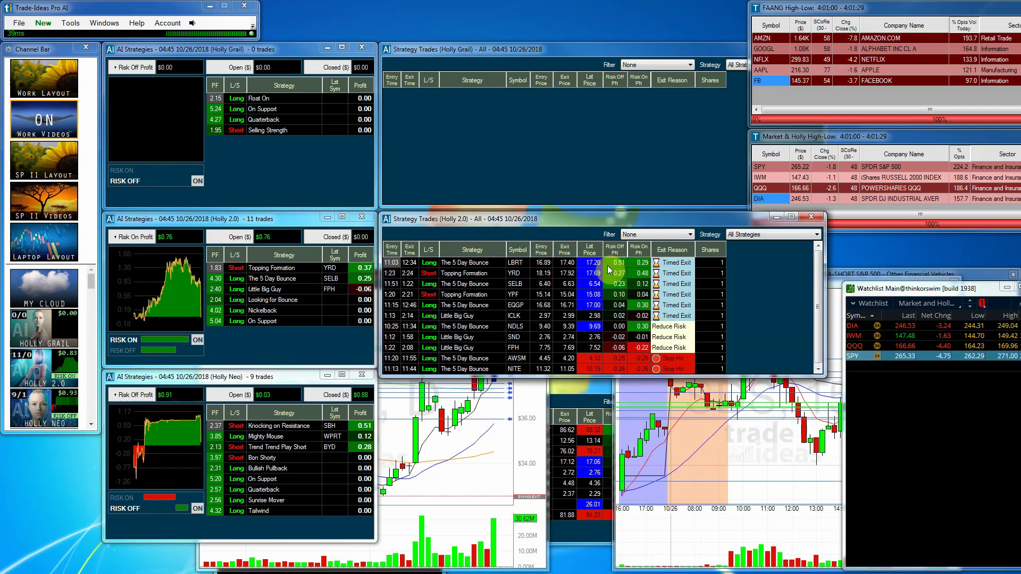
{"action": "left_click", "coordinate": [542, 262]}
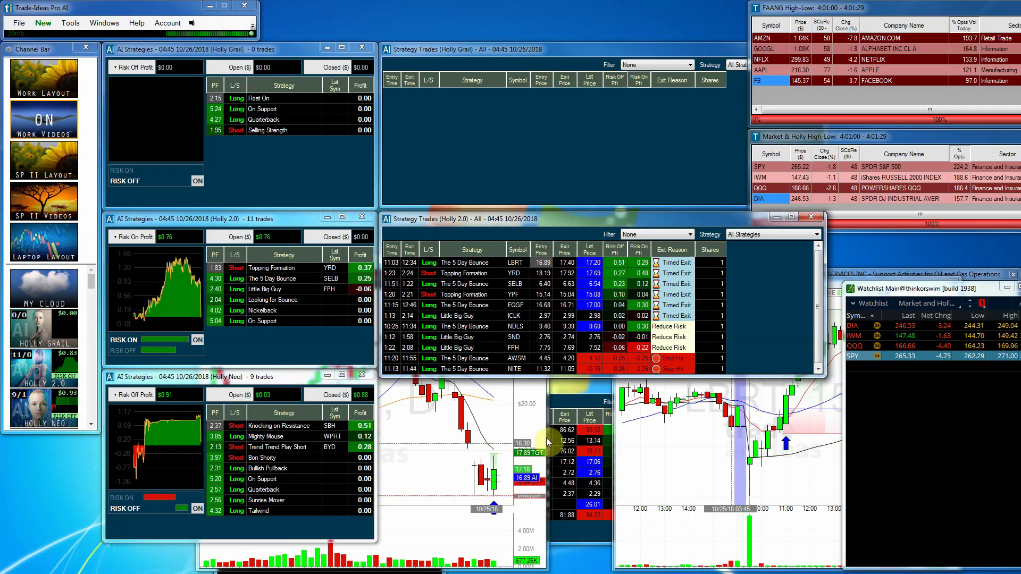
{"action": "left_click", "coordinate": [449, 439]}
{"action": "left_click", "coordinate": [692, 447]}
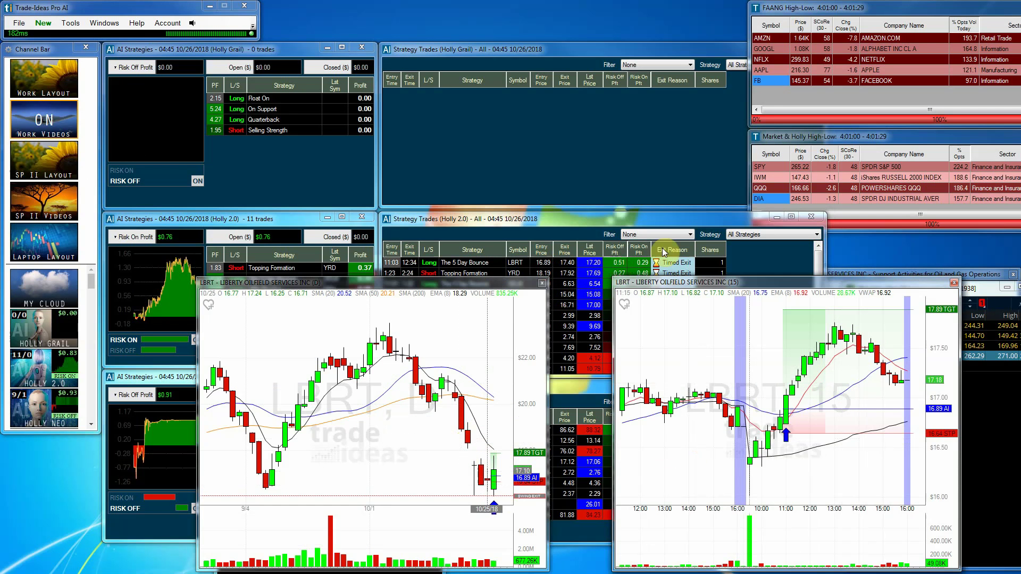
Sort the Holly 2.0 trades by Risk On profit and bring up the charts of the YRD short trade
{"action": "left_click", "coordinate": [640, 250]}
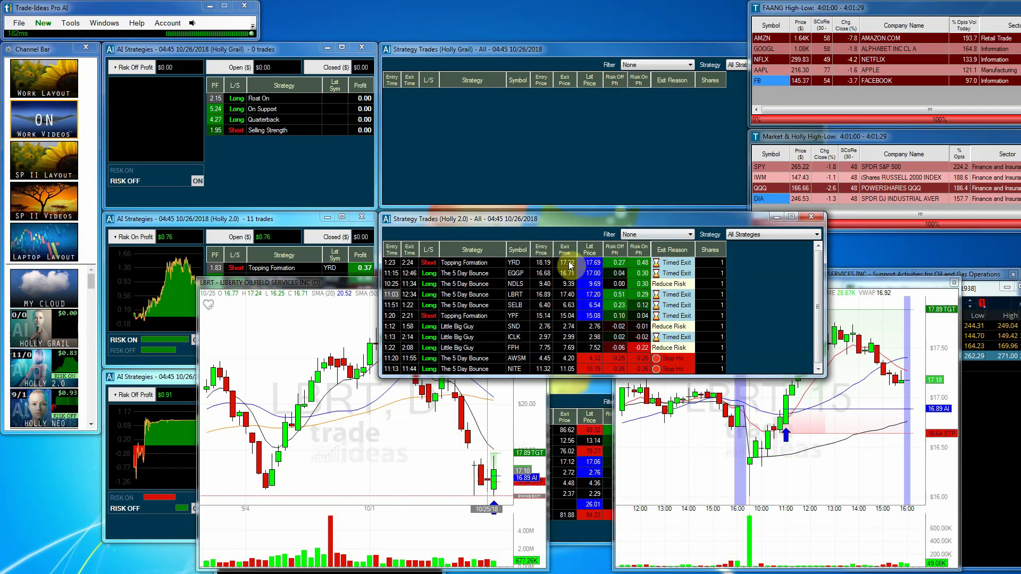
{"action": "left_click", "coordinate": [527, 261]}
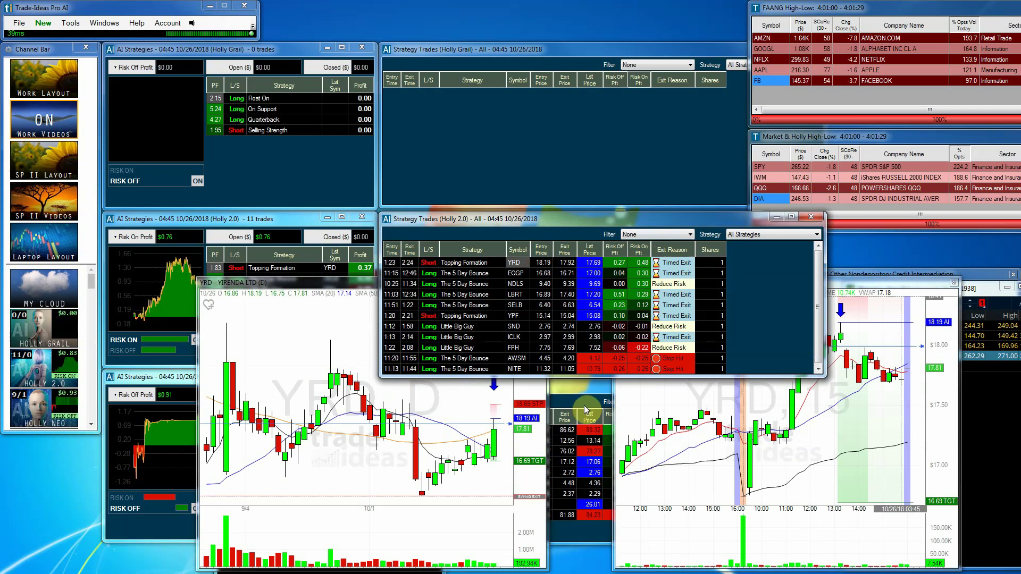
{"action": "left_click", "coordinate": [734, 458]}
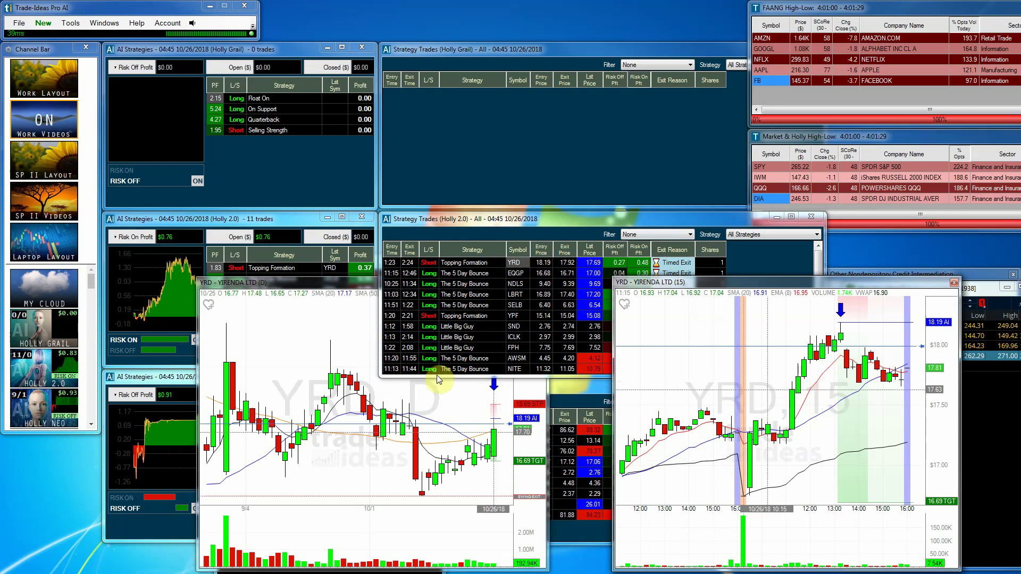
Switch Holly Neo to Risk On profit and move its Strategy Trades window above the Holly 2.0 trades
{"action": "left_click", "coordinate": [126, 423]}
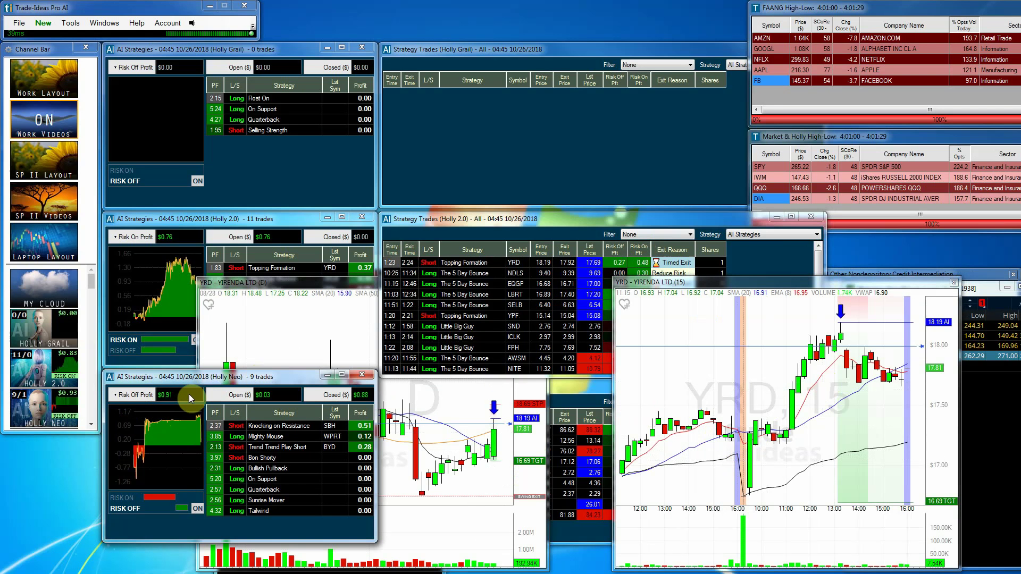
{"action": "left_click", "coordinate": [130, 395]}
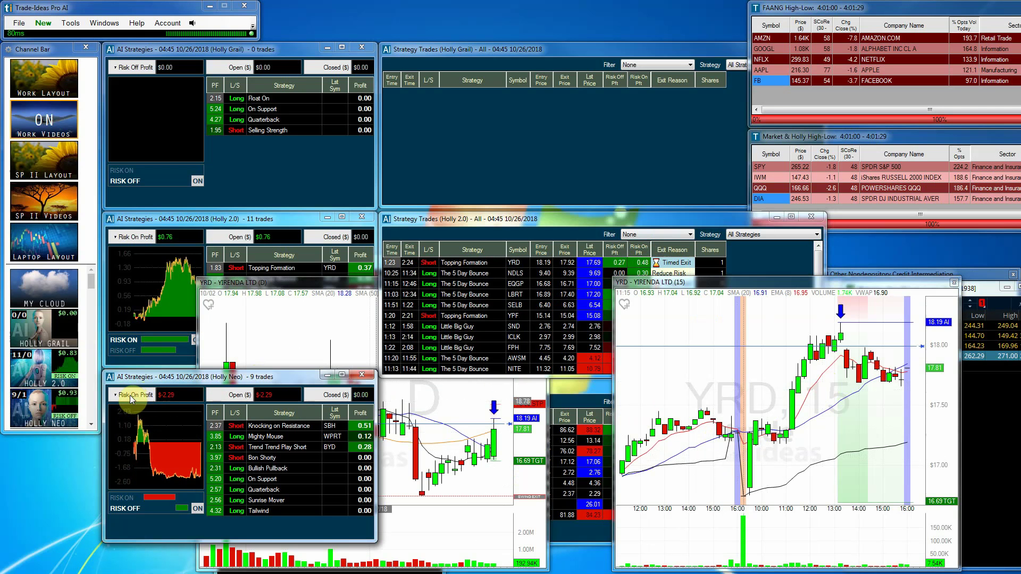
{"action": "left_click", "coordinate": [576, 531]}
{"action": "left_click_drag", "start_coordinate": [519, 401], "coordinate": [595, 82]}
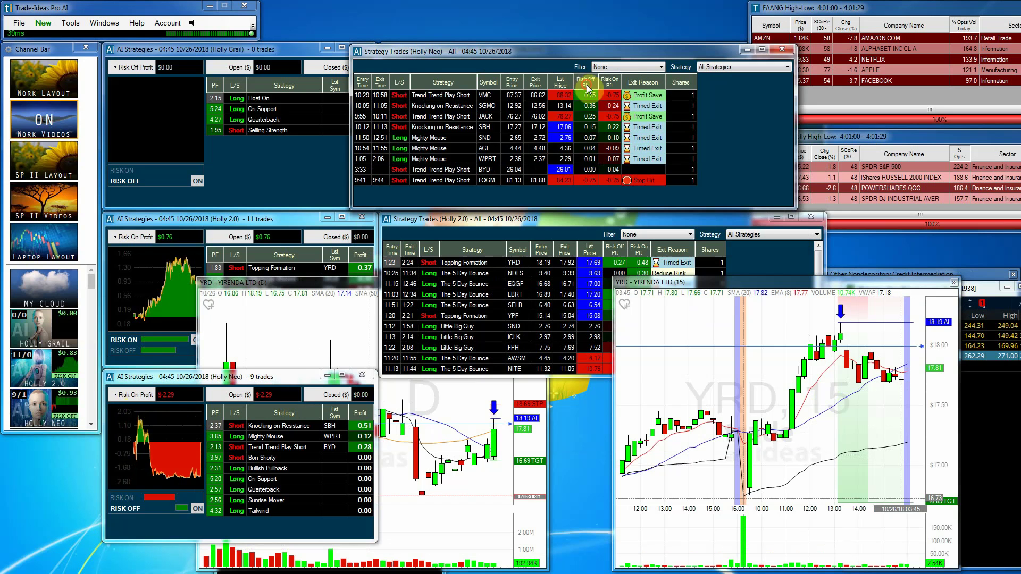
Chart the Holly Neo trades in VMC and SBH, sorting the list by Risk On profit between them
{"action": "left_click", "coordinate": [460, 97]}
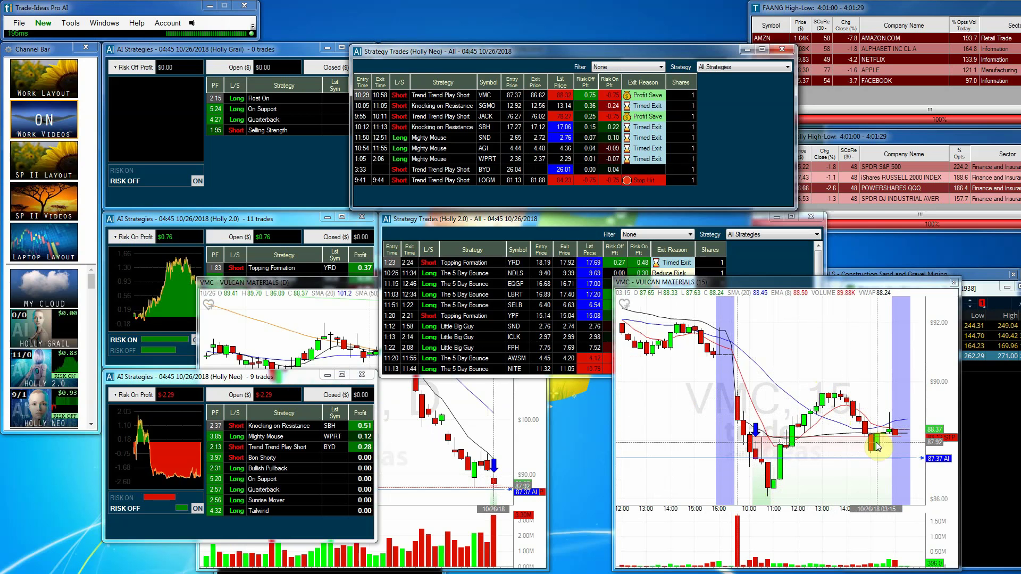
{"action": "left_click", "coordinate": [609, 82]}
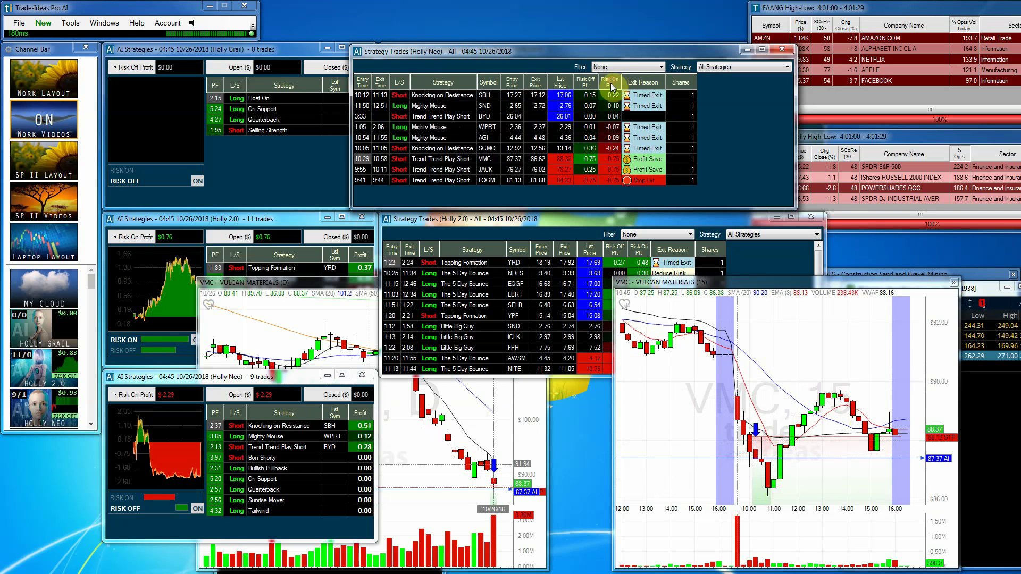
{"action": "left_click", "coordinate": [450, 96]}
{"action": "left_click", "coordinate": [455, 468]}
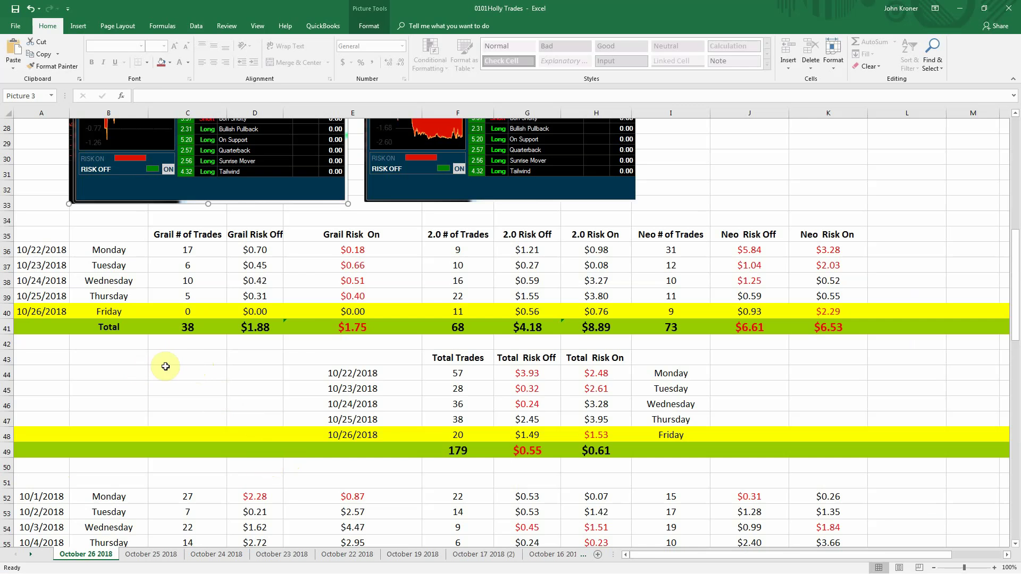
Go through the weekly totals in row 41: trades, Risk Off and Risk On for Grail, 2.0 and Neo
{"action": "left_click", "coordinate": [201, 330]}
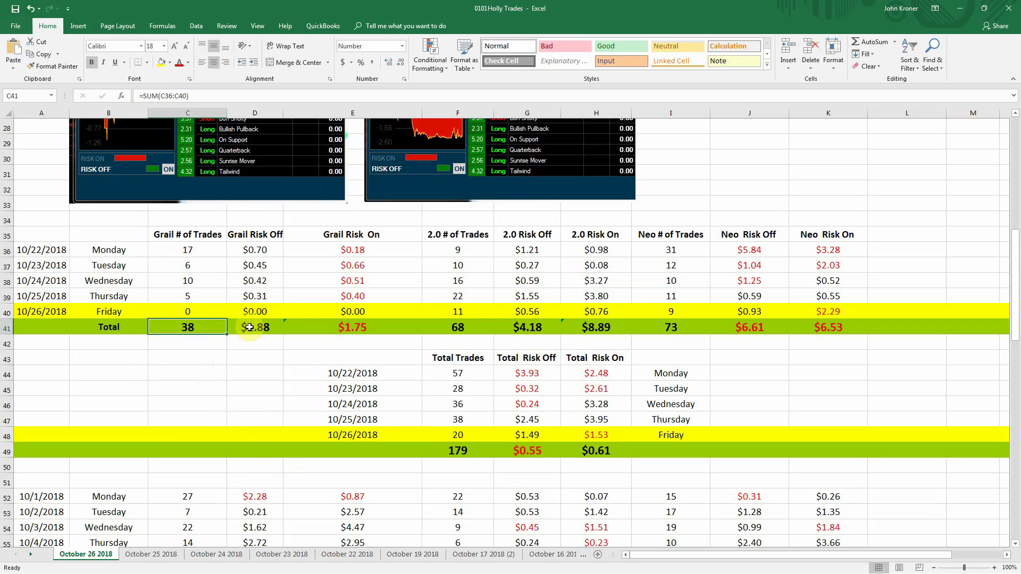
{"action": "left_click", "coordinate": [267, 326]}
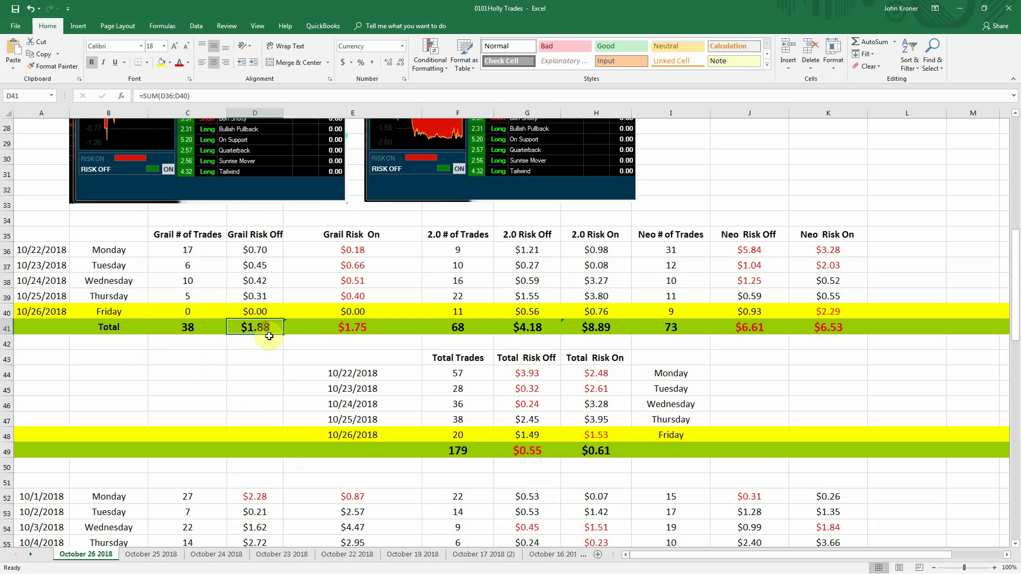
{"action": "left_click", "coordinate": [363, 325]}
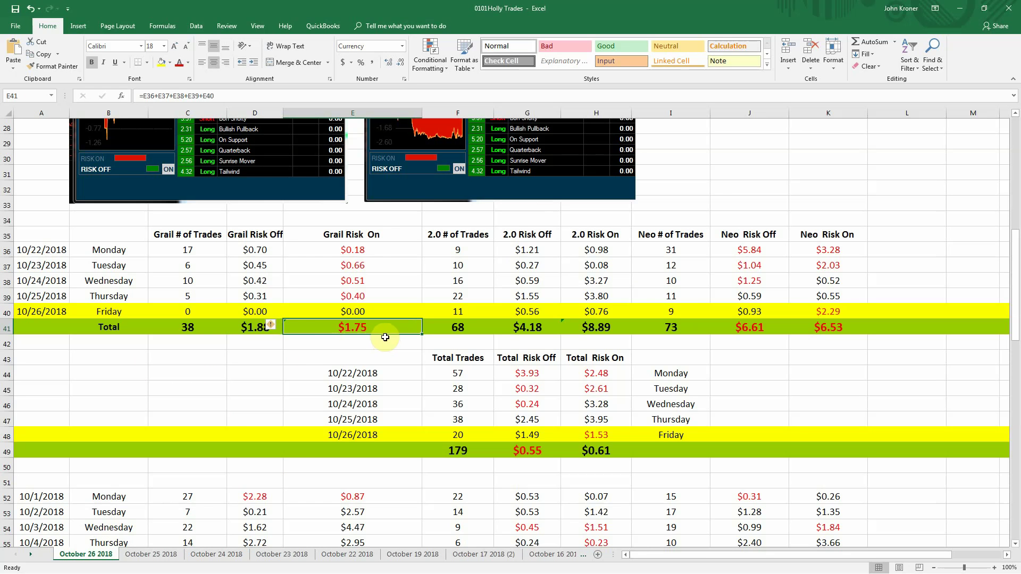
{"action": "left_click", "coordinate": [472, 330]}
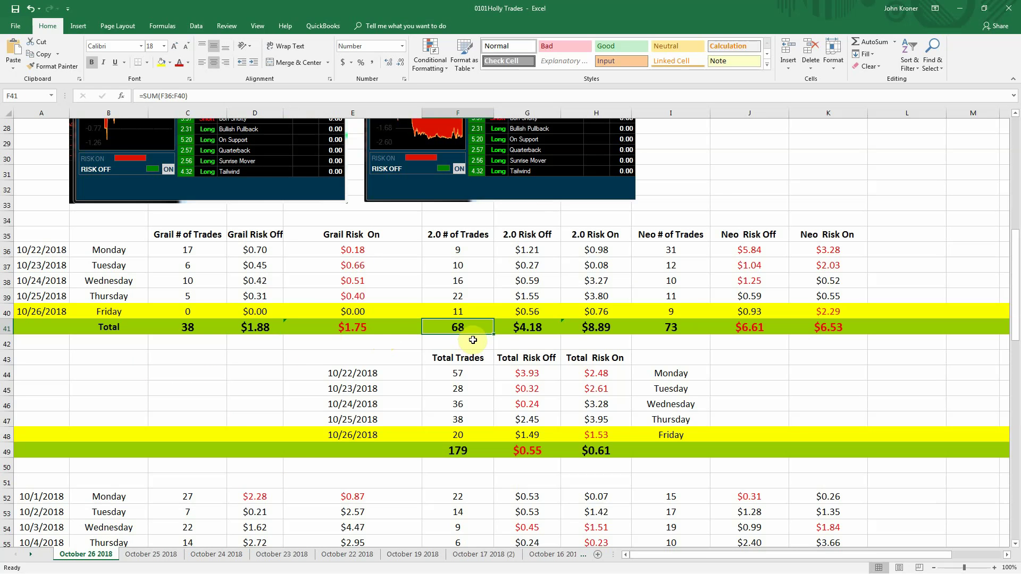
{"action": "left_click", "coordinate": [534, 326]}
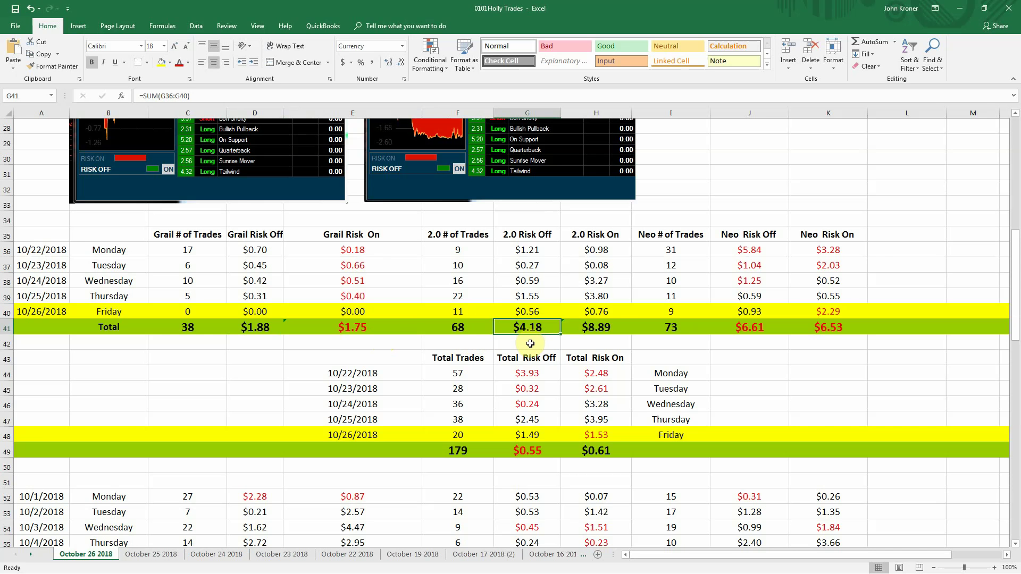
{"action": "left_click", "coordinate": [596, 329]}
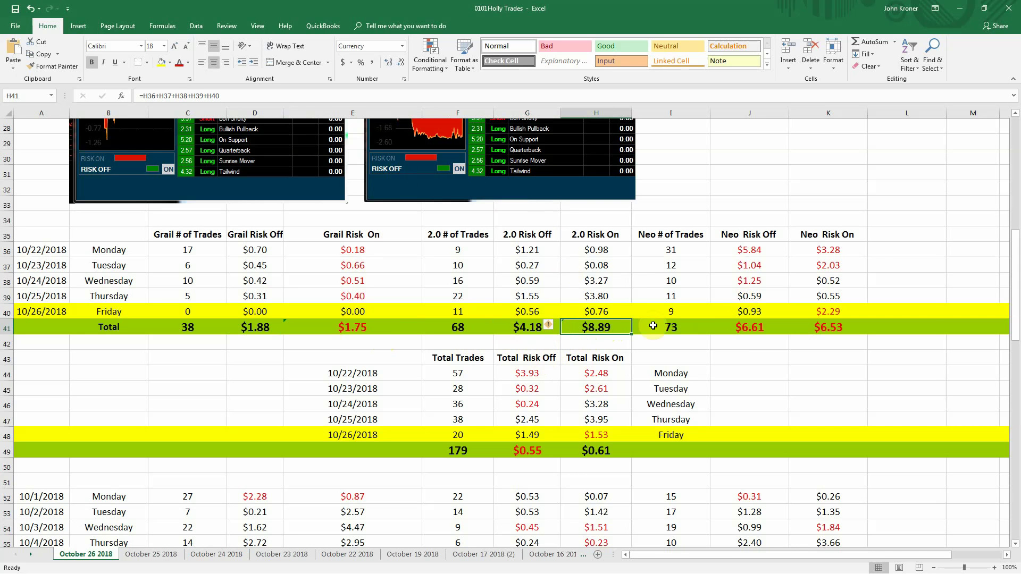
{"action": "left_click", "coordinate": [686, 330]}
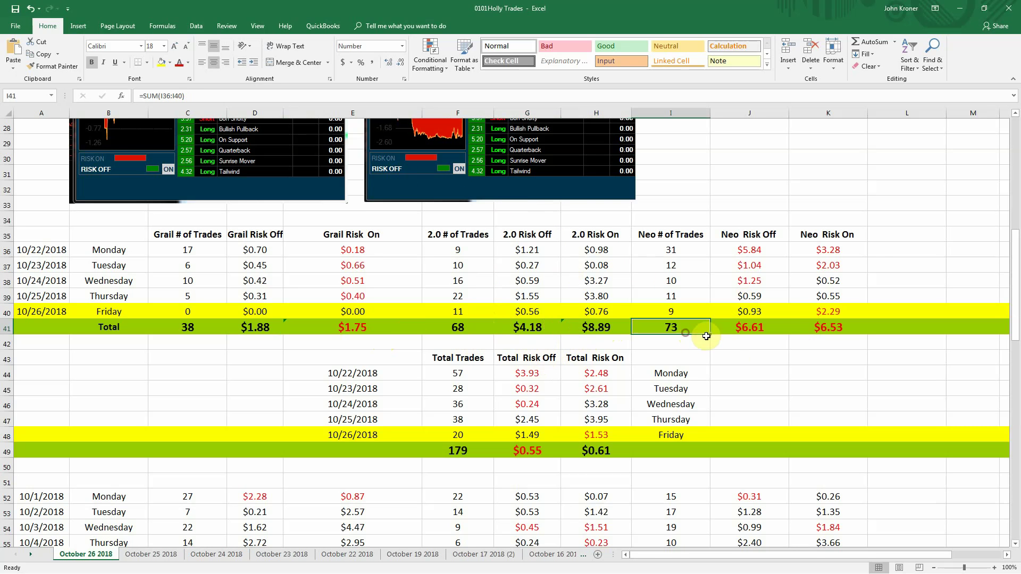
{"action": "left_click", "coordinate": [754, 328]}
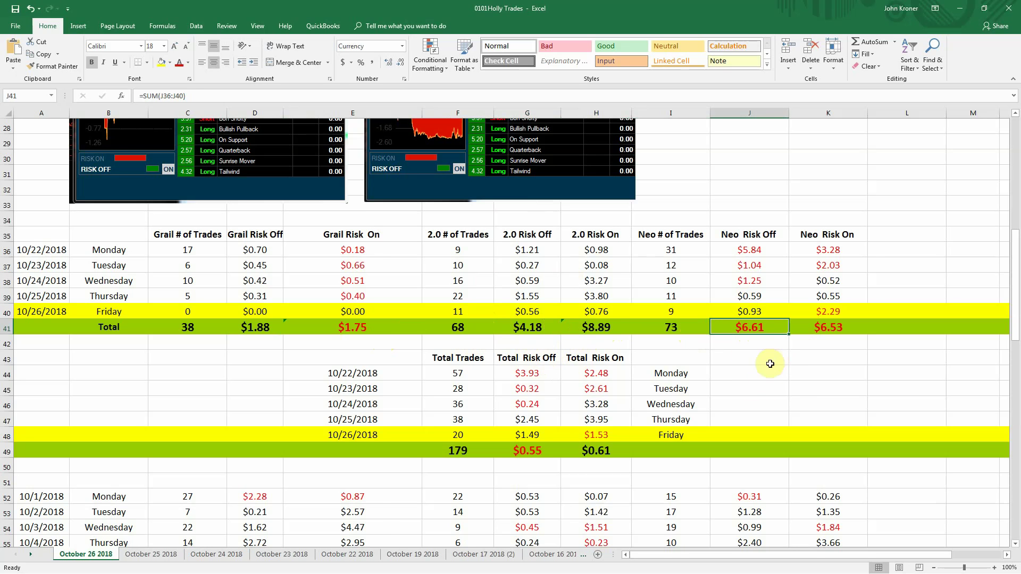
{"action": "left_click", "coordinate": [840, 328]}
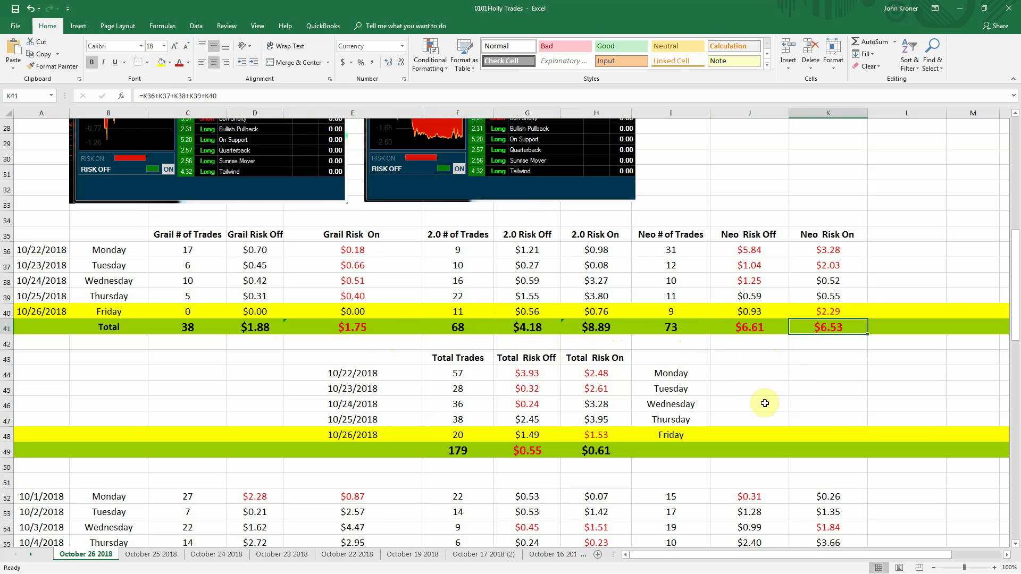
Examine the combined weekly totals in row 49 for Total Trades, Total Risk Off and Total Risk On
{"action": "left_click", "coordinate": [452, 450]}
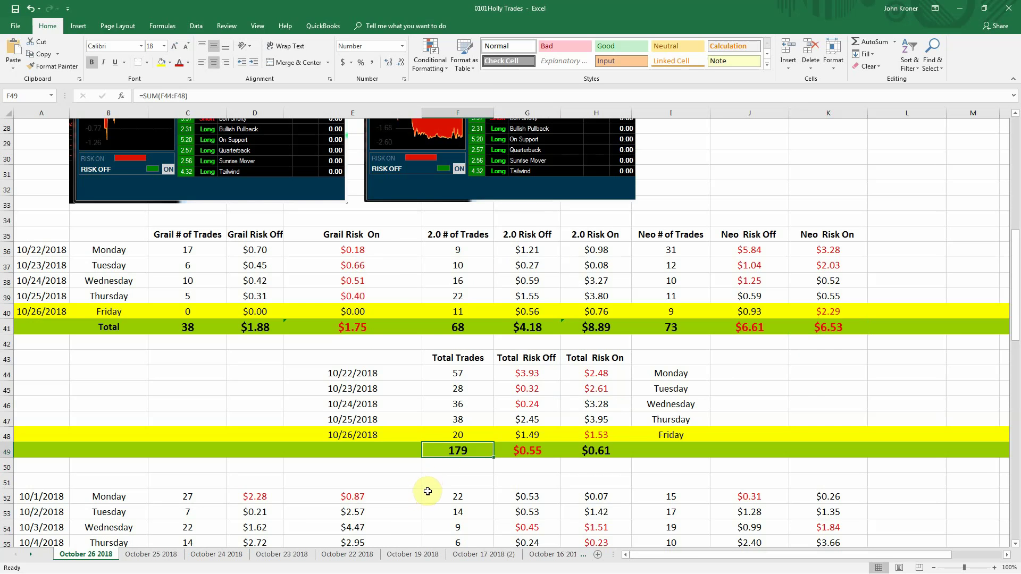
{"action": "left_click", "coordinate": [530, 453]}
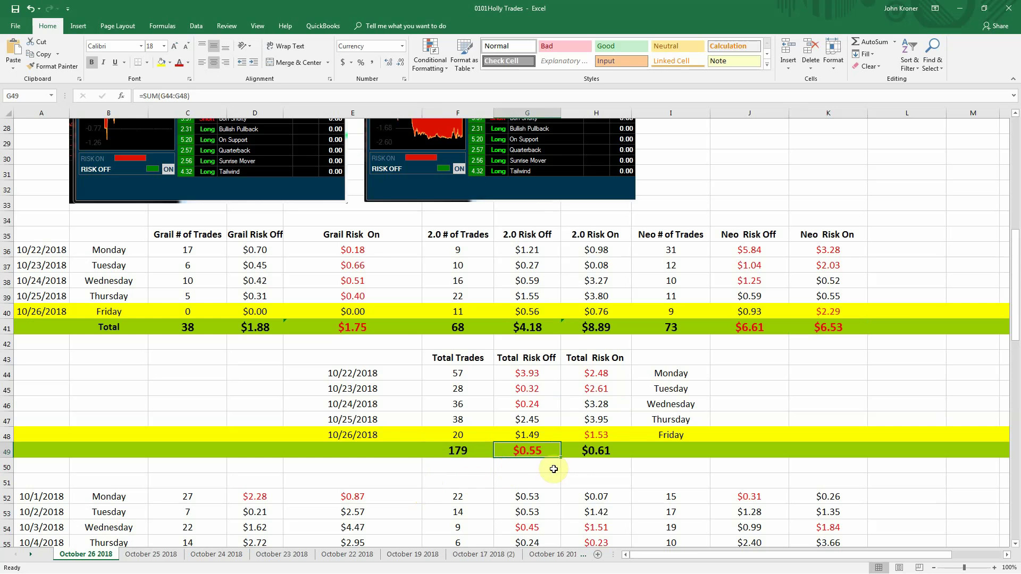
{"action": "left_click", "coordinate": [608, 450]}
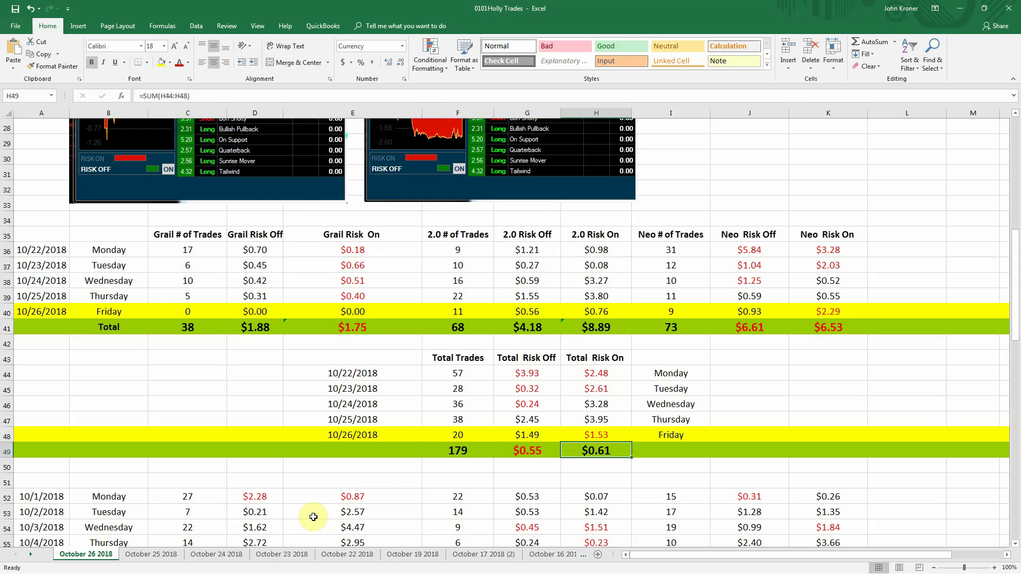